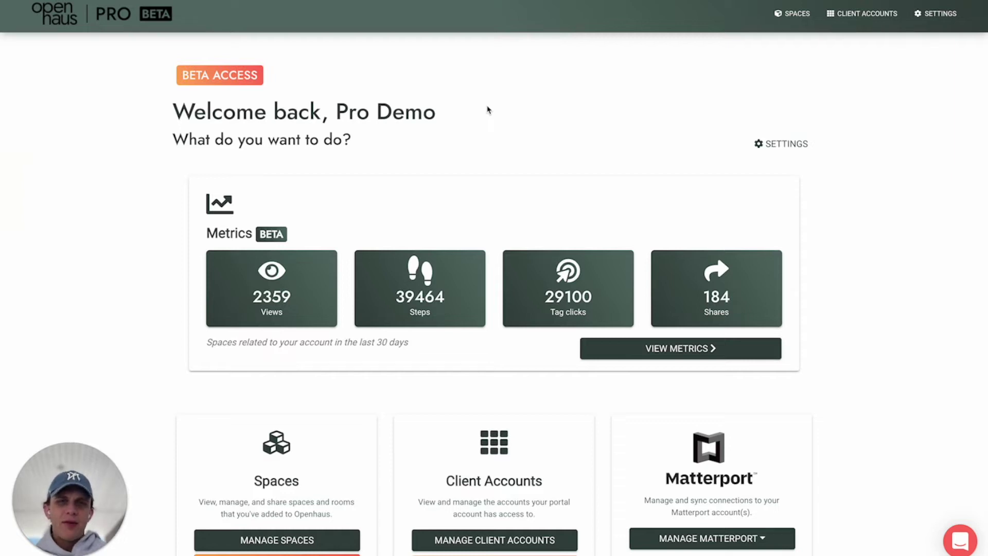
Open the full metrics page from the dashboard's metrics overview.
scroll(488, 110, down, 1)
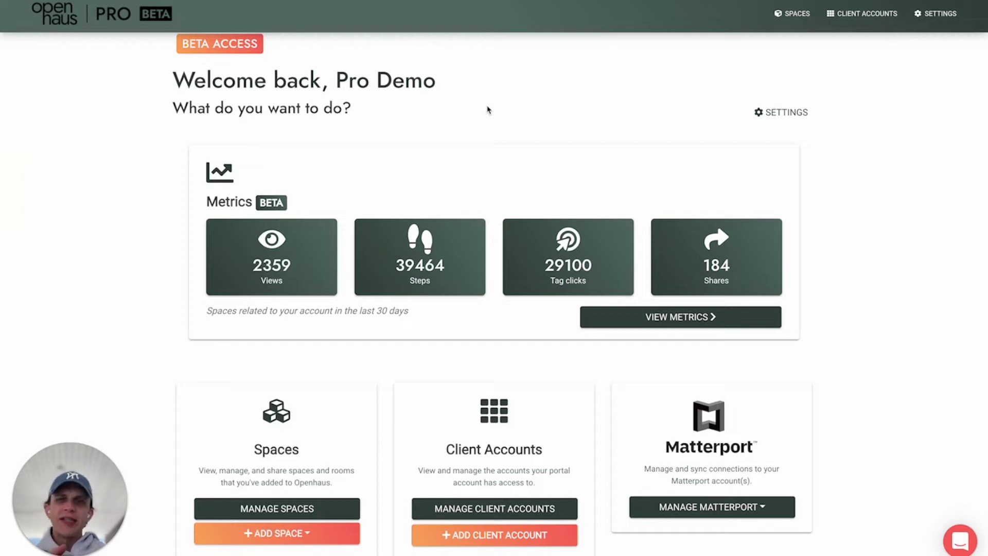
scroll(488, 109, down, 1)
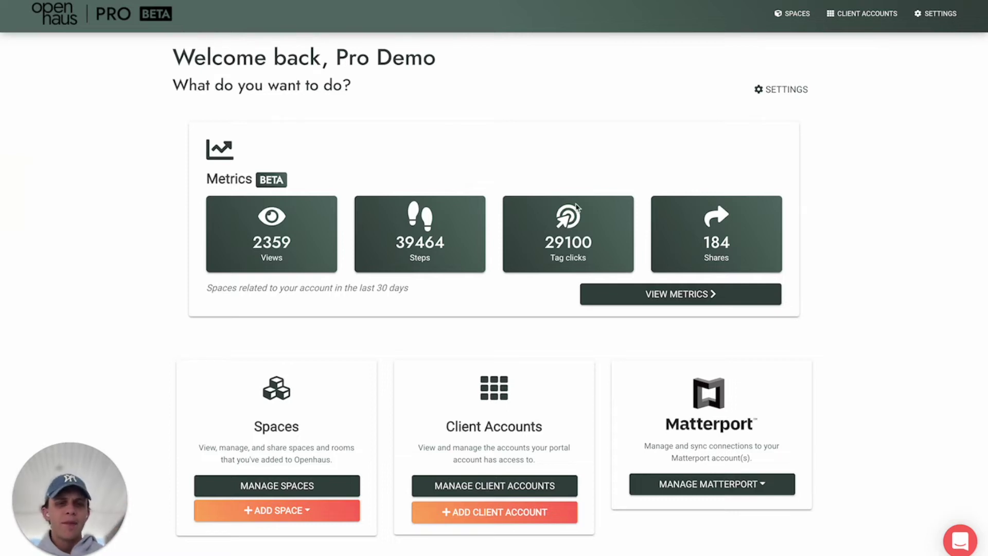
click(656, 299)
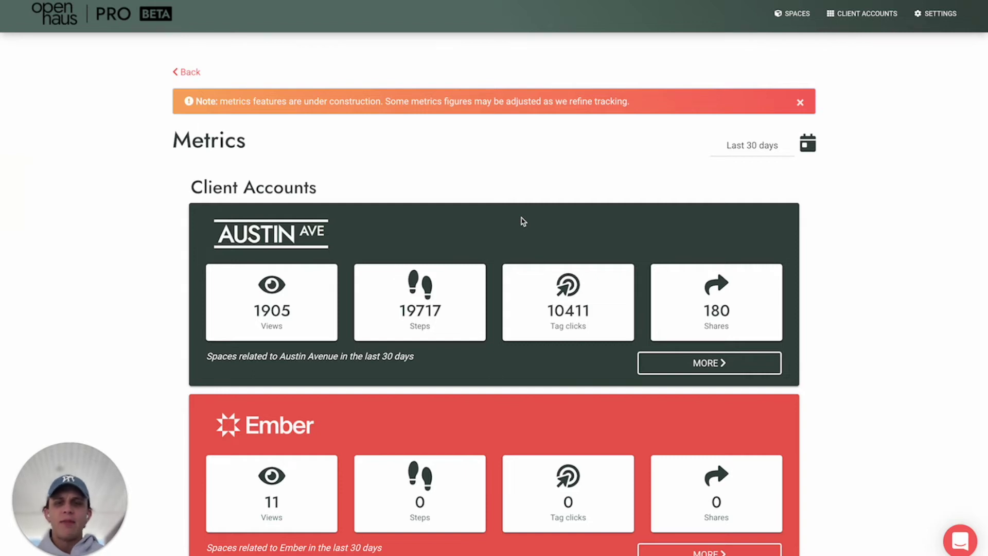
Examine the views, steps, tag clicks and shares of each client account on the metrics page.
scroll(523, 222, down, 8)
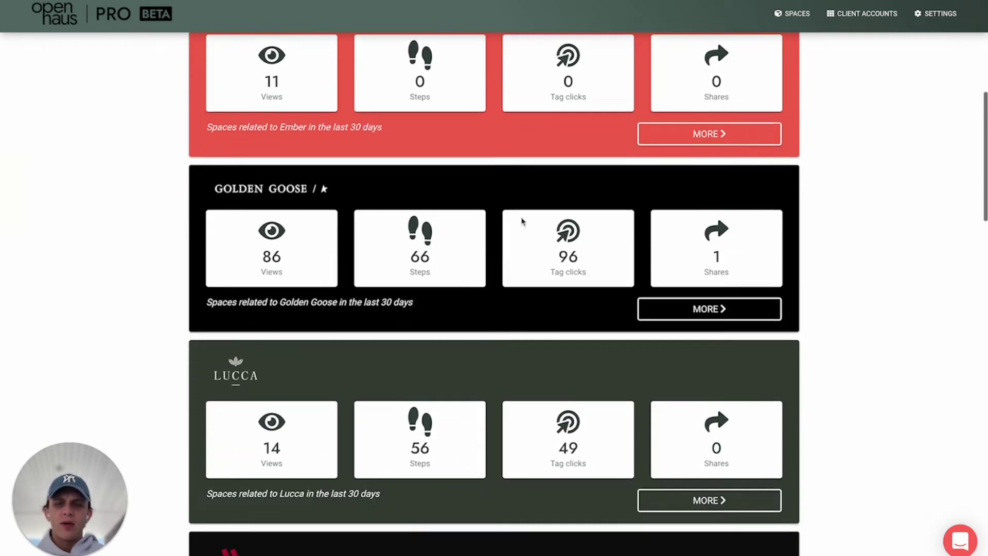
scroll(522, 221, down, 14)
scroll(522, 221, down, 14)
scroll(523, 221, up, 10)
scroll(522, 221, down, 6)
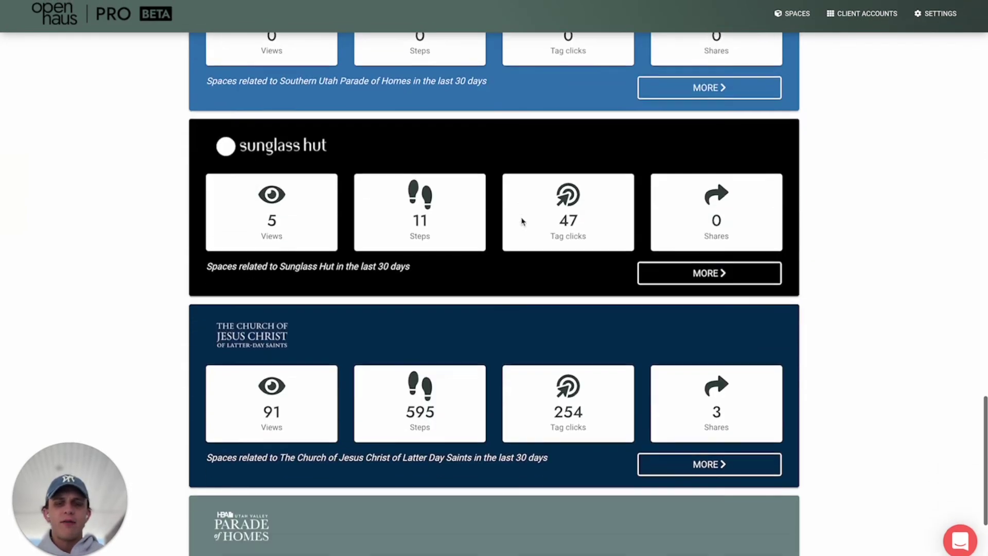
scroll(522, 222, down, 2)
scroll(522, 221, up, 20)
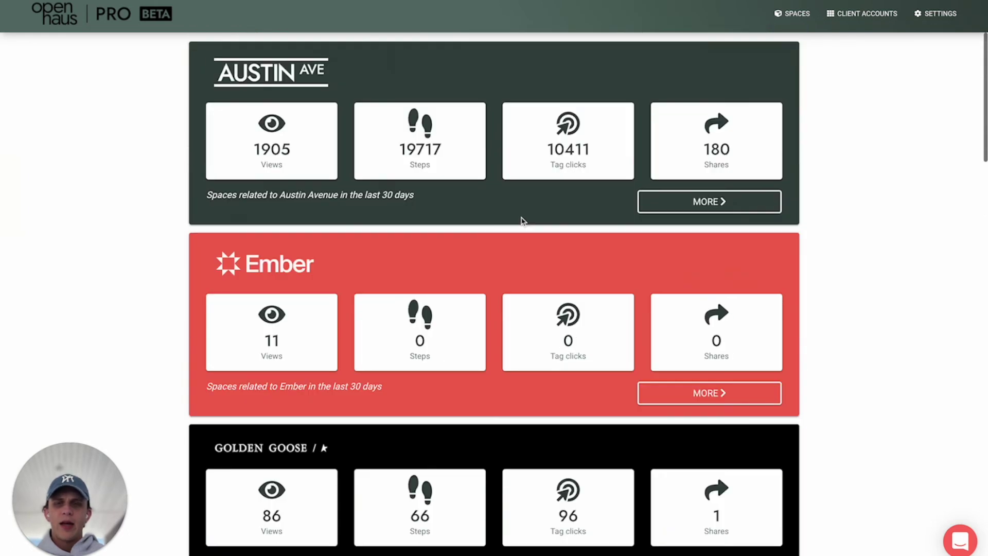
scroll(522, 222, up, 3)
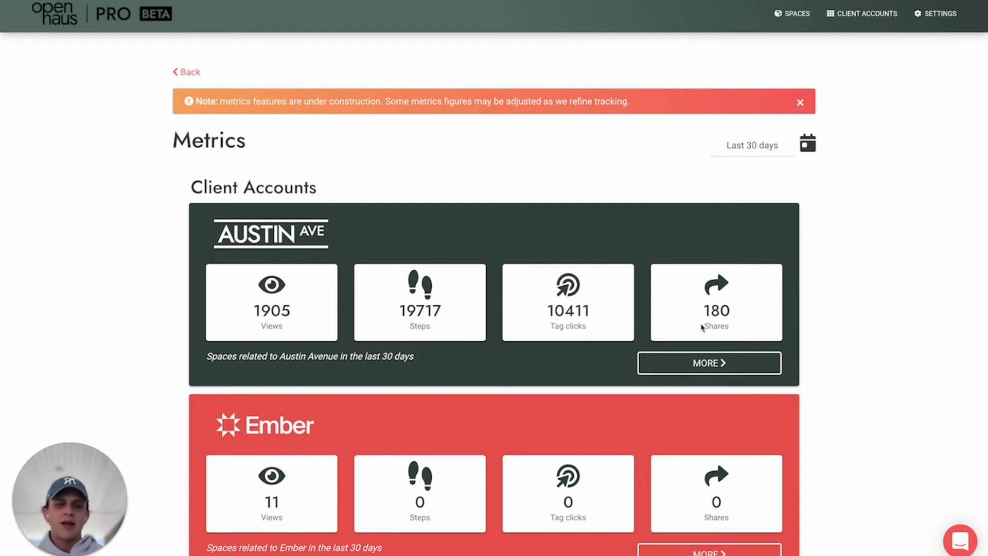
View the client account metrics for the last 14 days and last 7 days, and return the period to the last 30 days.
click(755, 150)
click(756, 136)
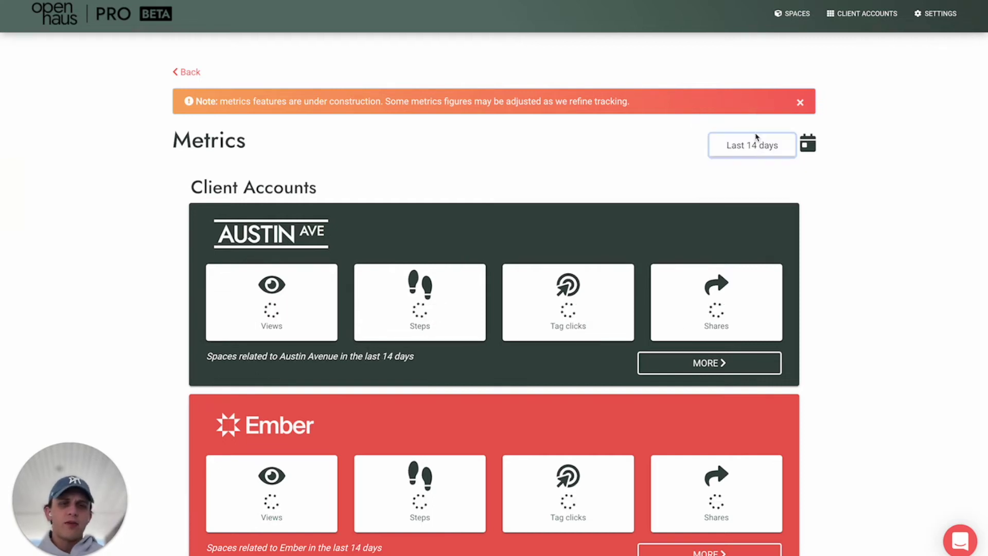
click(756, 138)
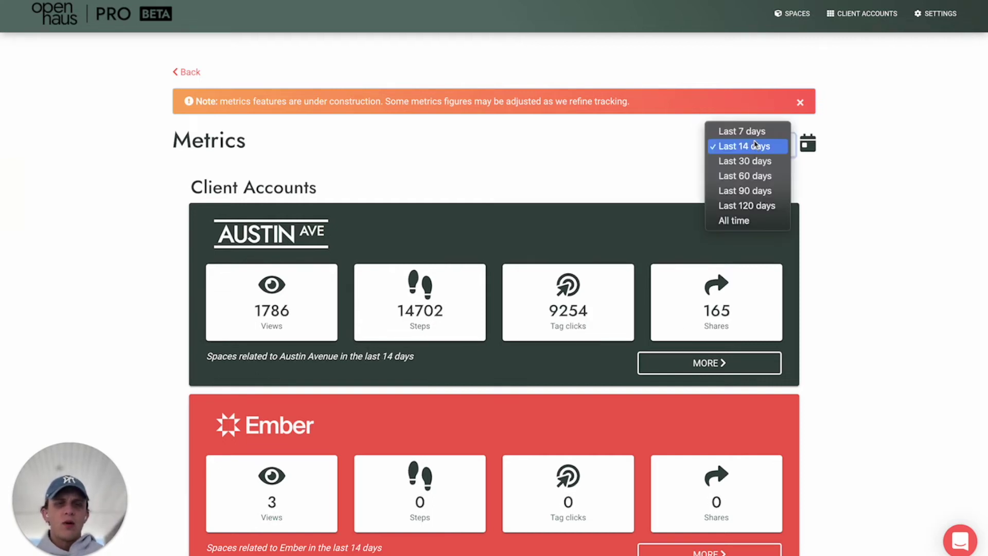
click(756, 135)
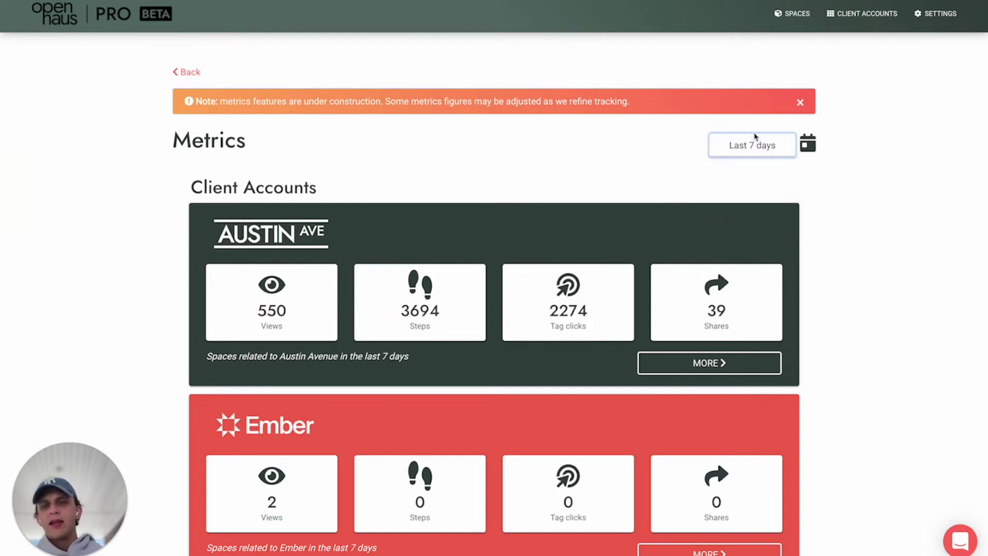
click(756, 136)
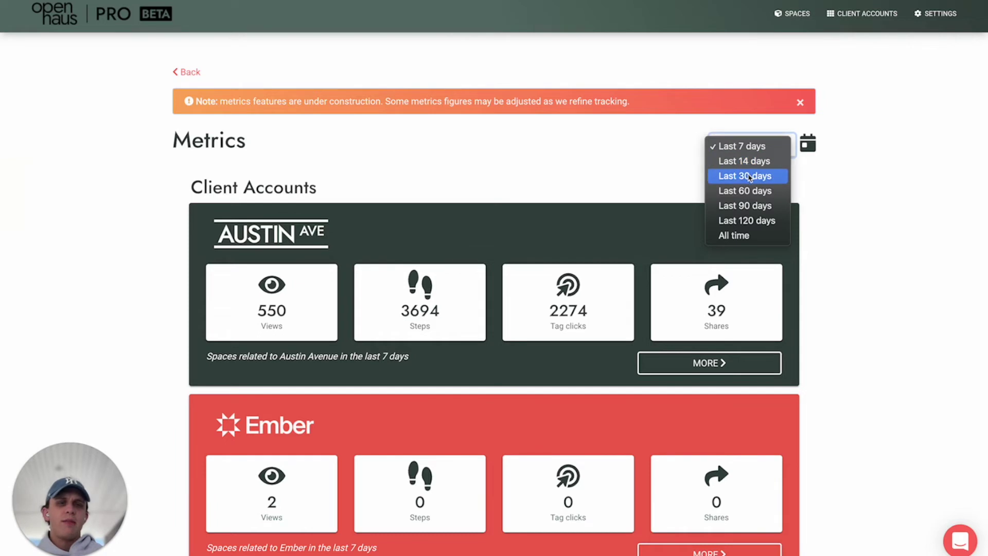
click(750, 177)
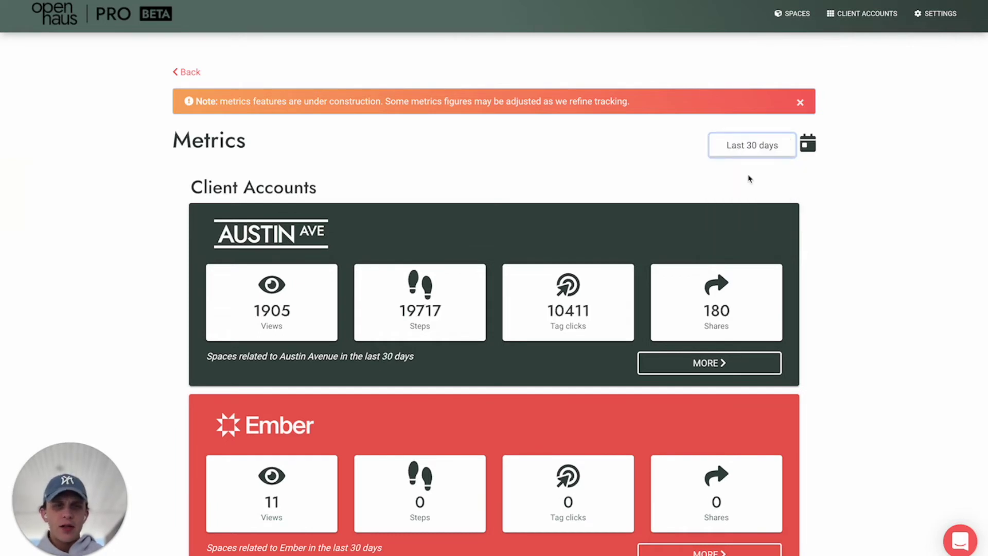
View the client account metrics for the last 60 days, and set the period back to the last 30 days.
click(746, 147)
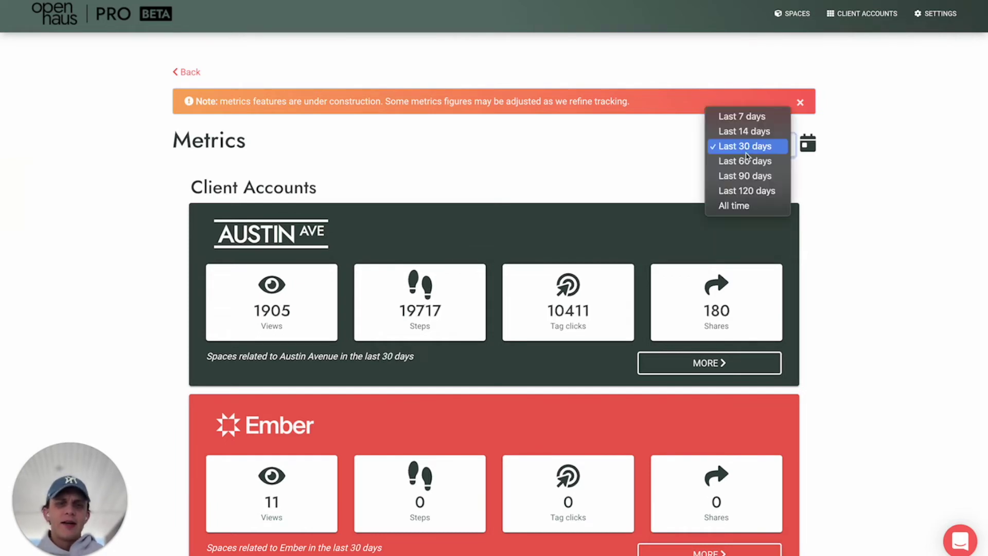
click(748, 160)
click(749, 149)
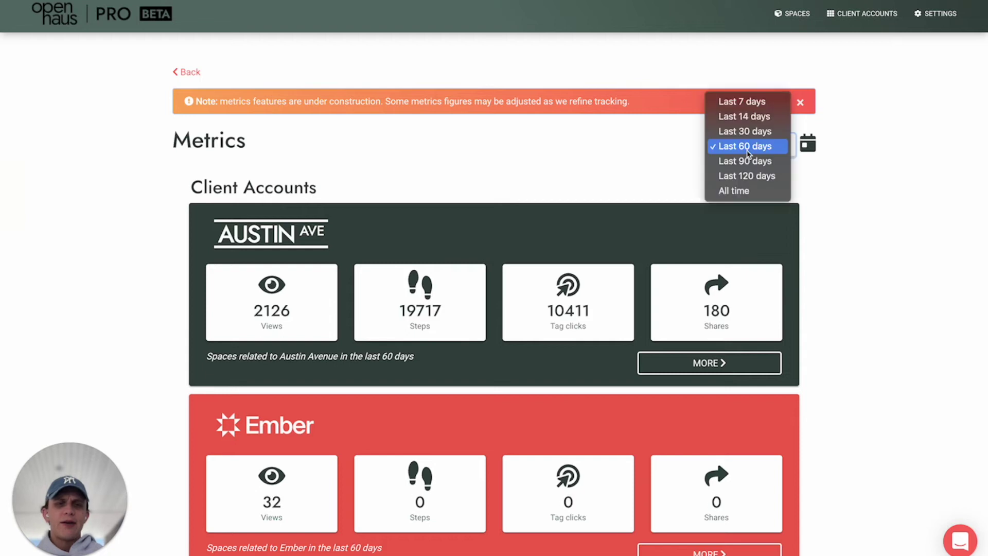
click(749, 134)
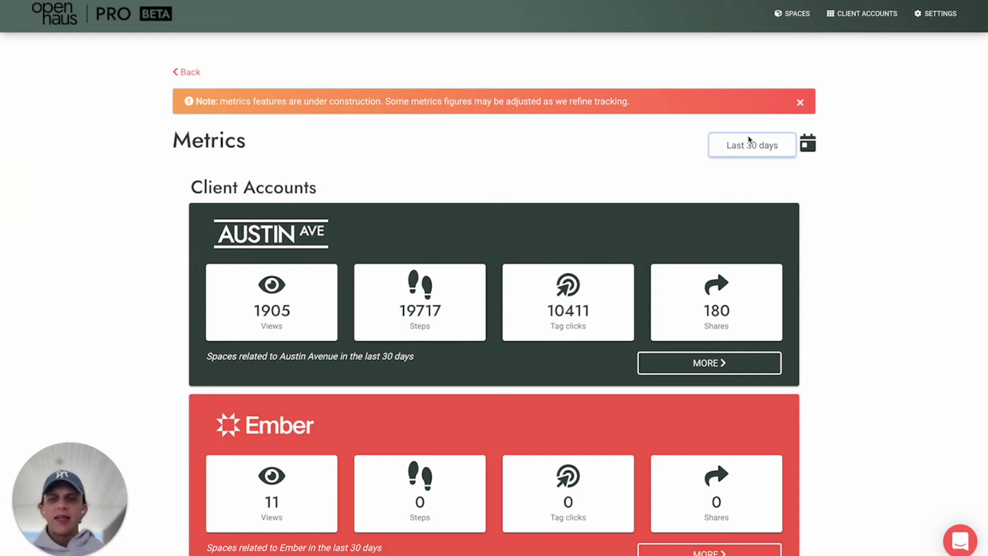
Open the detailed metrics for Austin Avenue and review the figures of its individual spaces.
click(719, 365)
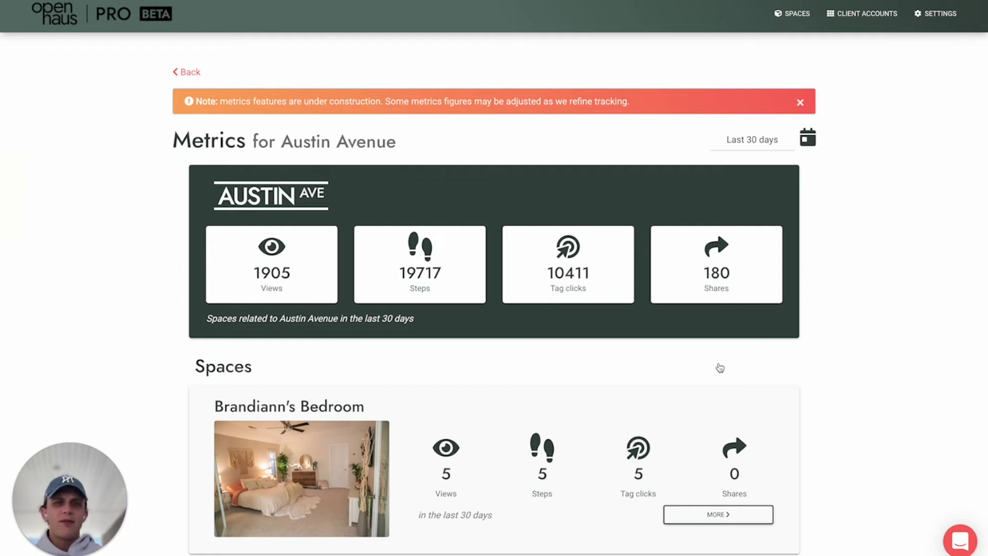
scroll(719, 368, down, 5)
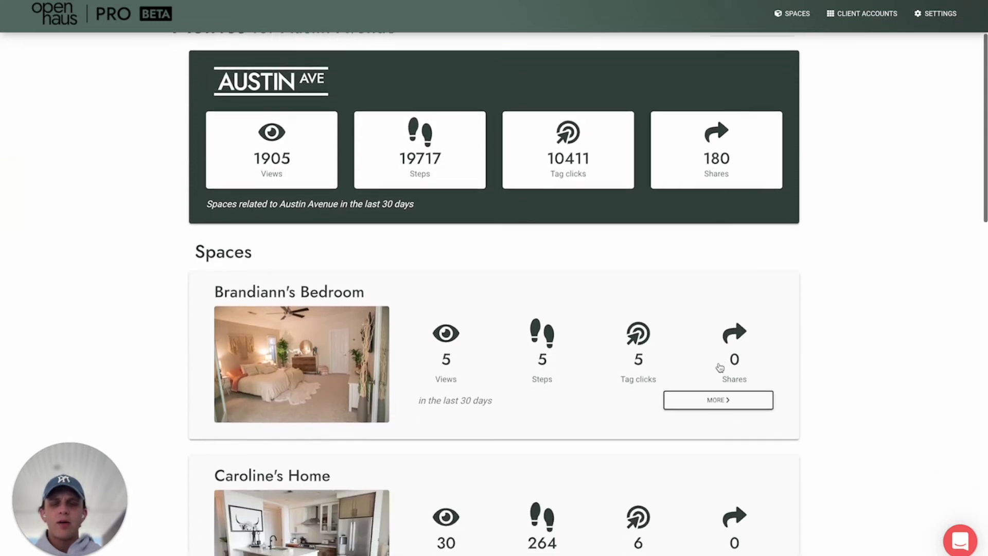
scroll(719, 368, down, 1)
scroll(720, 367, down, 8)
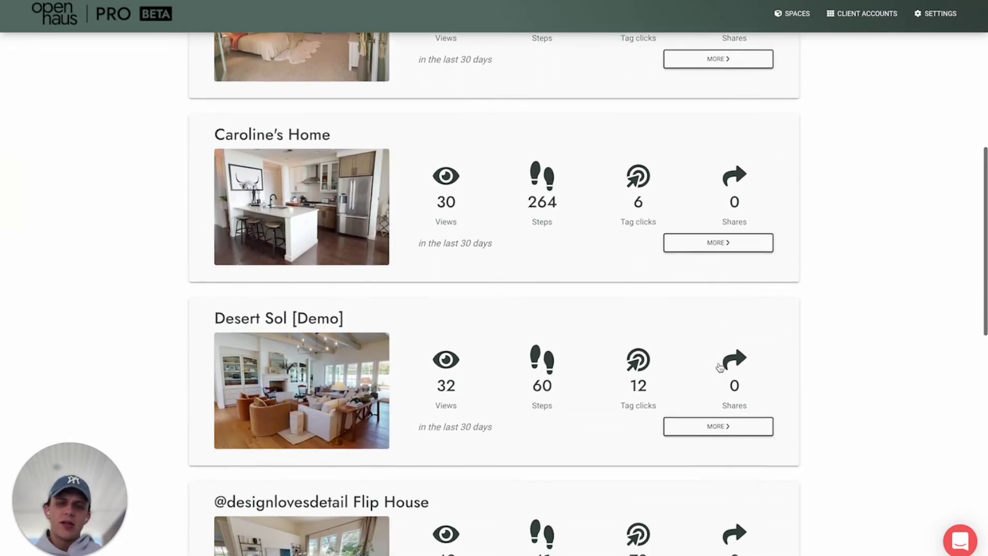
scroll(720, 367, down, 4)
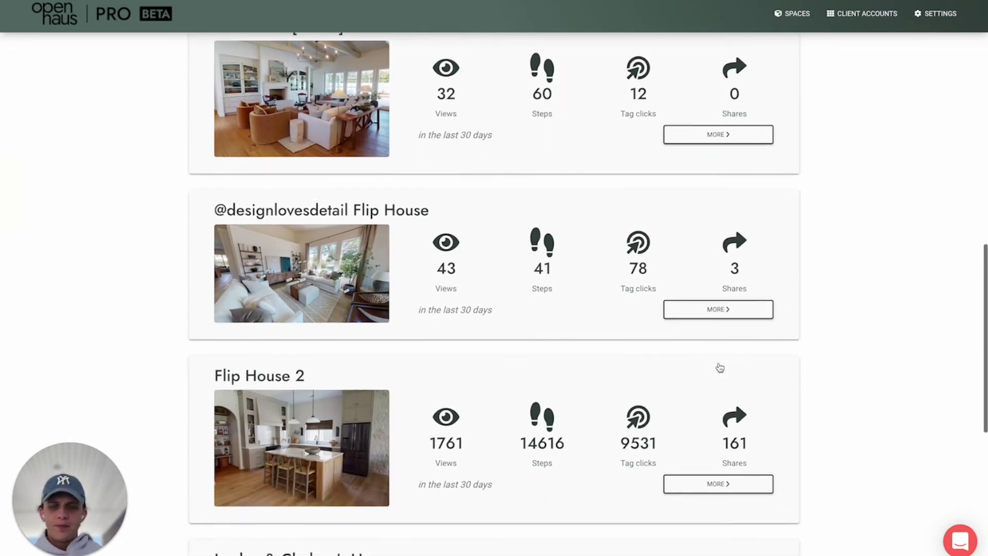
scroll(720, 367, down, 1)
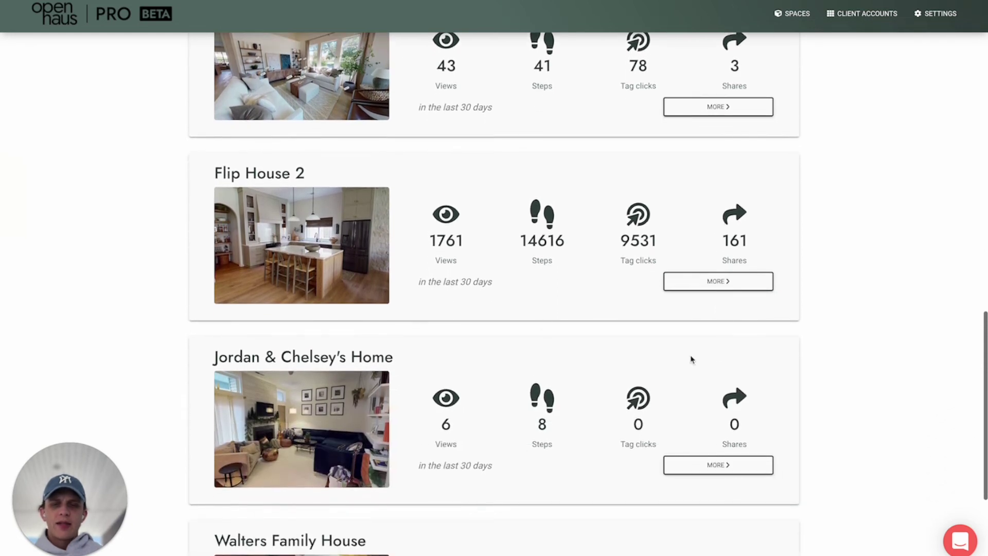
scroll(462, 207, down, 4)
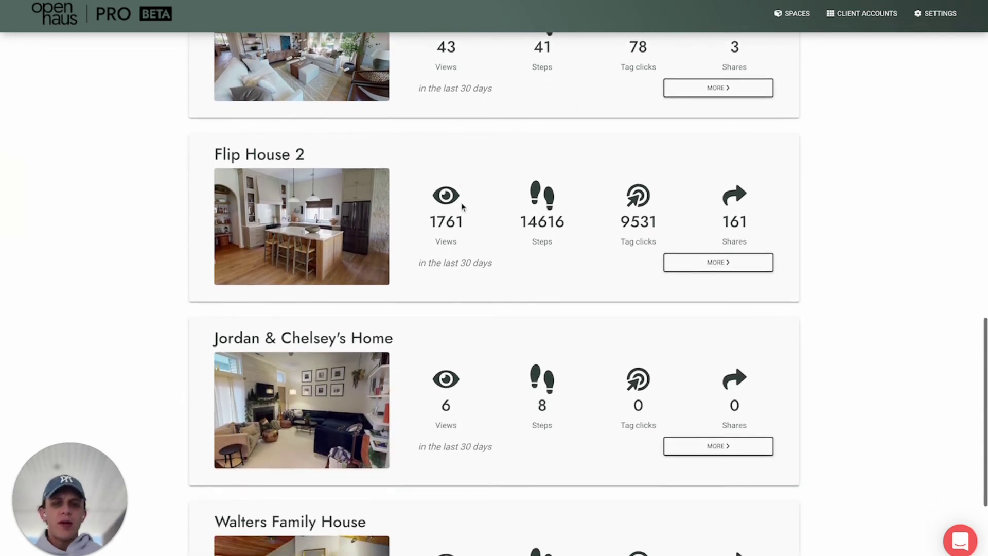
scroll(461, 207, up, 20)
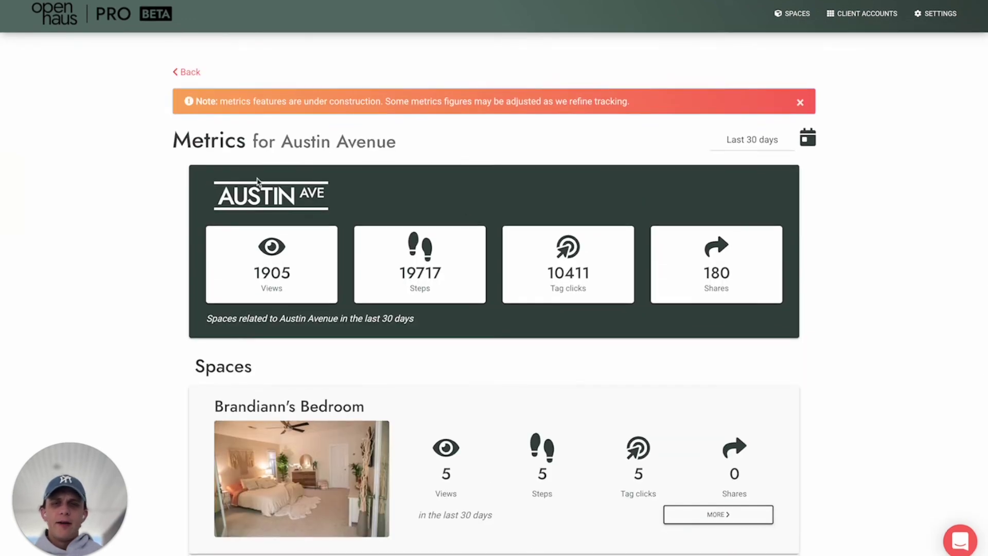
Switch Austin Avenue's metrics period to All time and finally to the last 7 days.
click(770, 148)
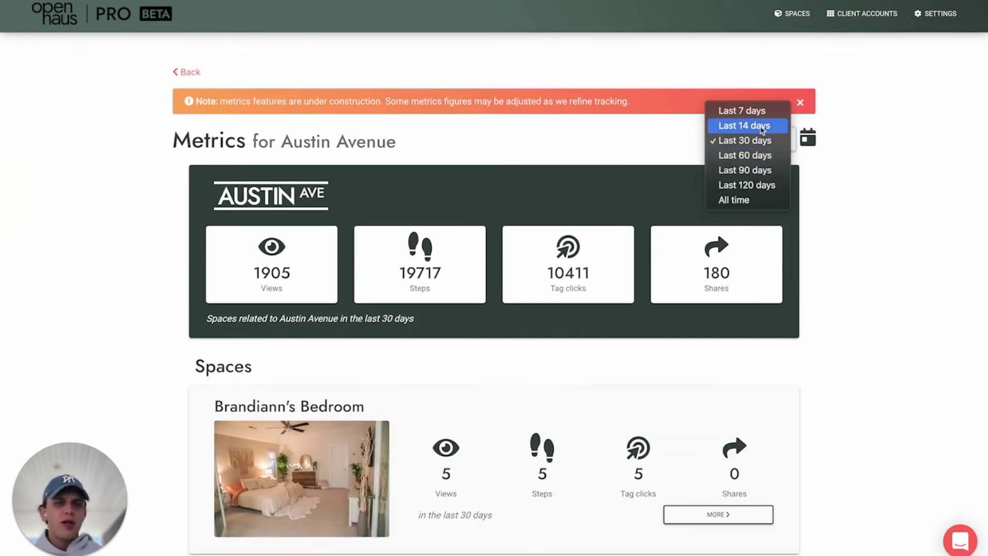
click(748, 200)
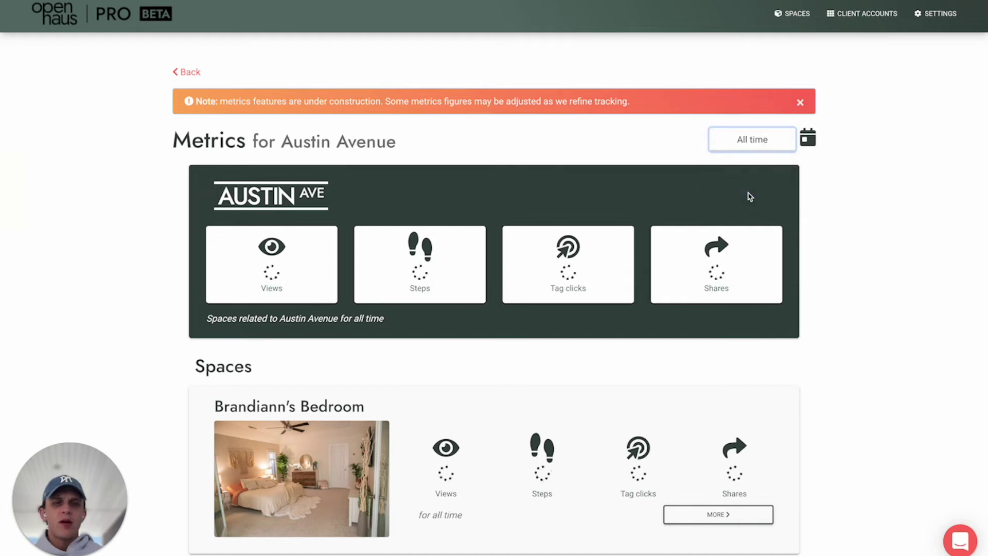
click(752, 140)
click(742, 51)
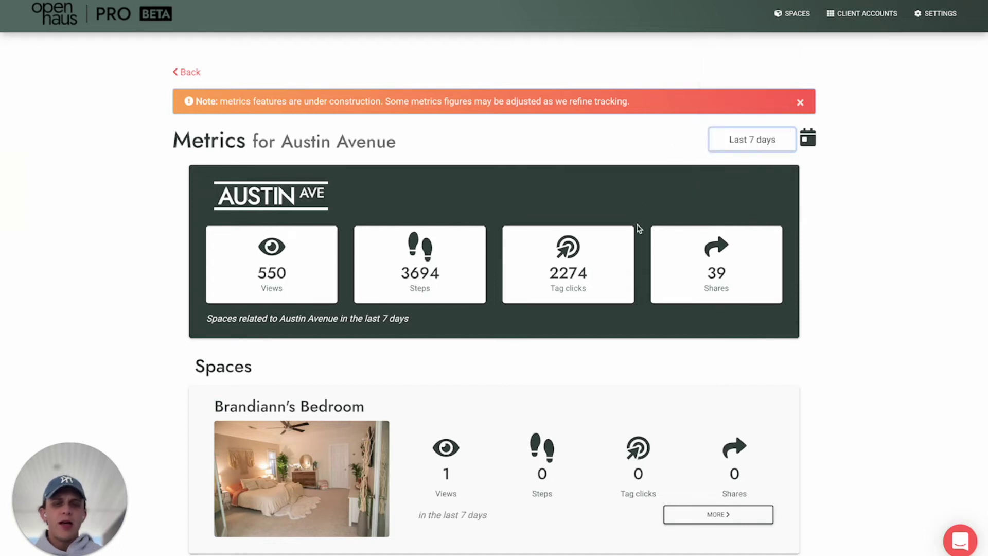
Find Flip House 2 among Austin Avenue's spaces and open its detailed metrics.
scroll(640, 227, down, 8)
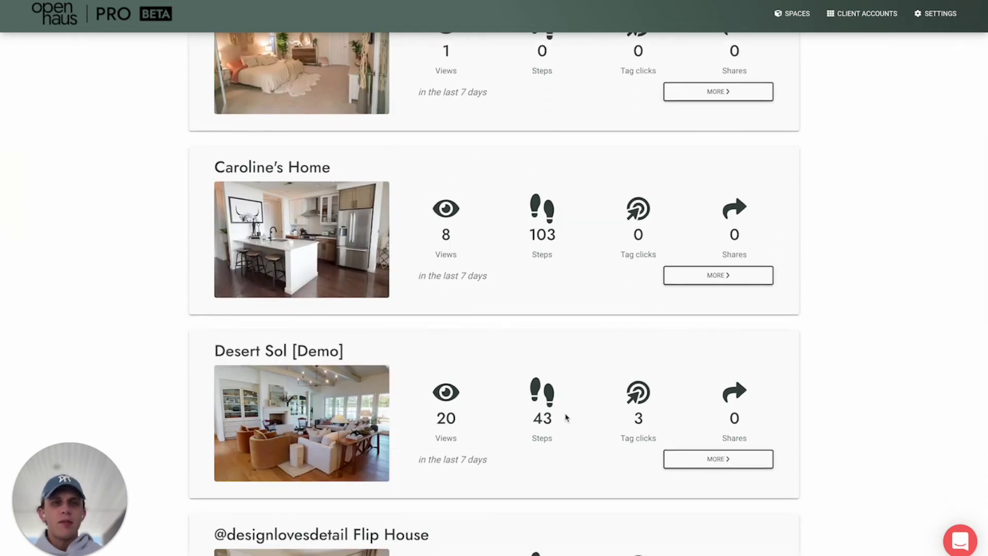
scroll(577, 432, down, 3)
scroll(577, 435, down, 3)
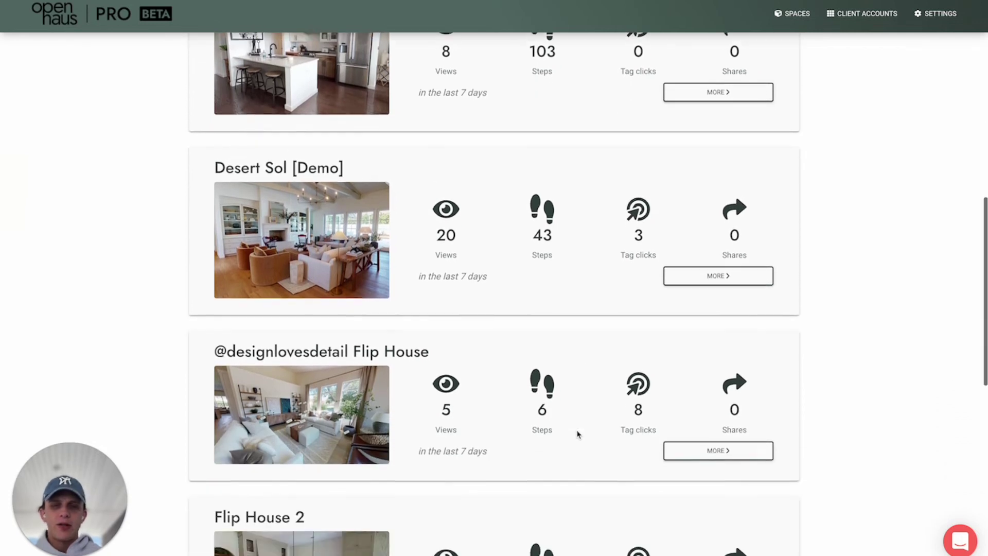
scroll(848, 302, down, 1)
scroll(848, 302, down, 3)
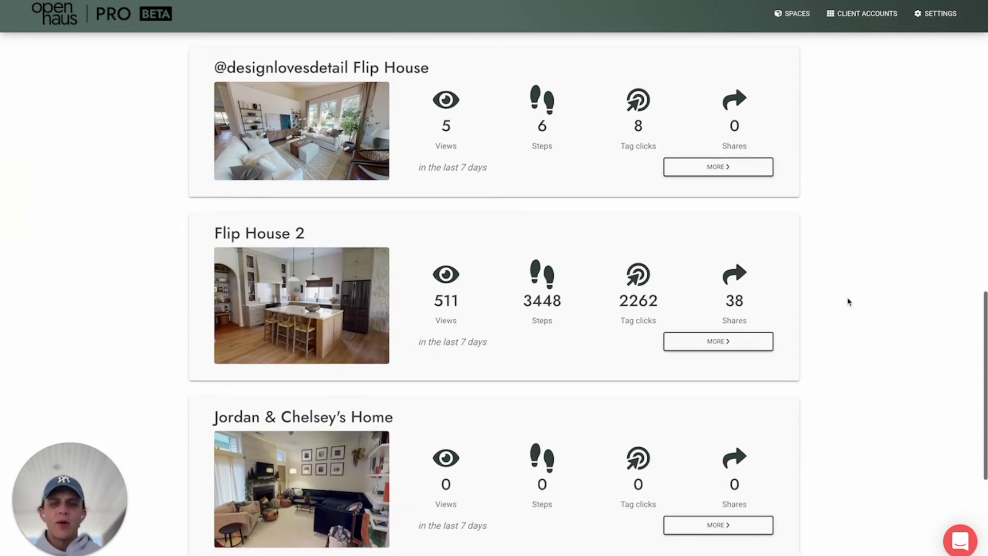
scroll(812, 308, up, 1)
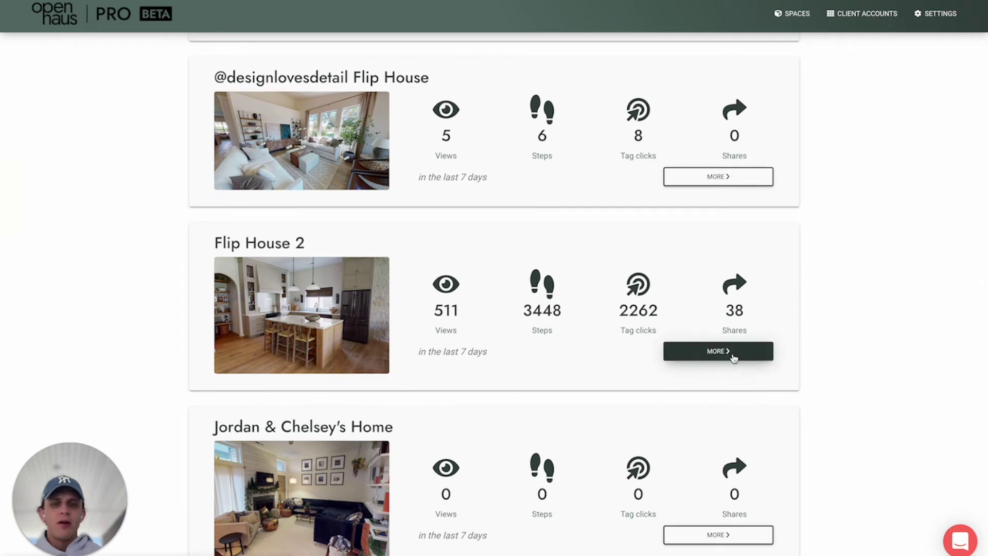
click(734, 356)
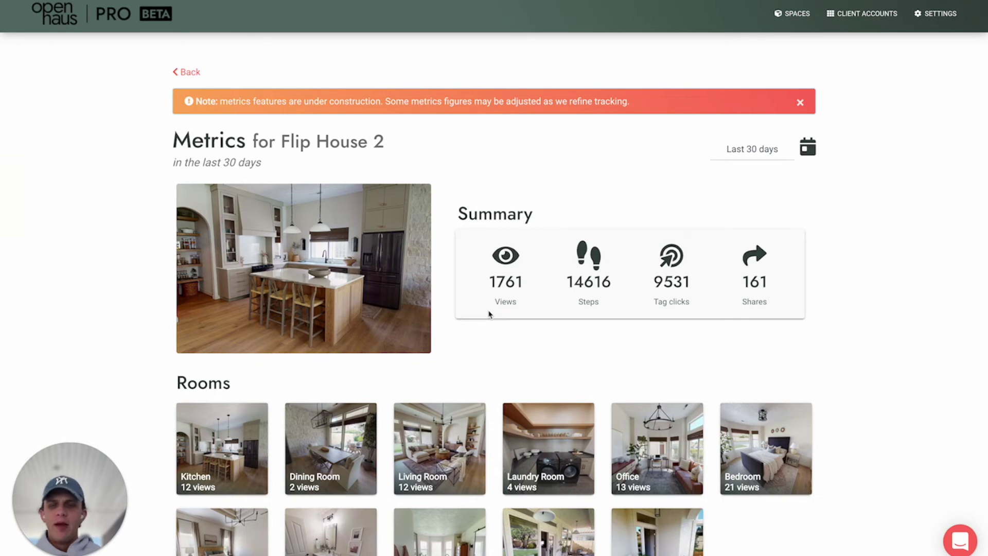
Review Flip House 2's summary metrics, the views of each room, and the start of the products section.
scroll(489, 314, down, 3)
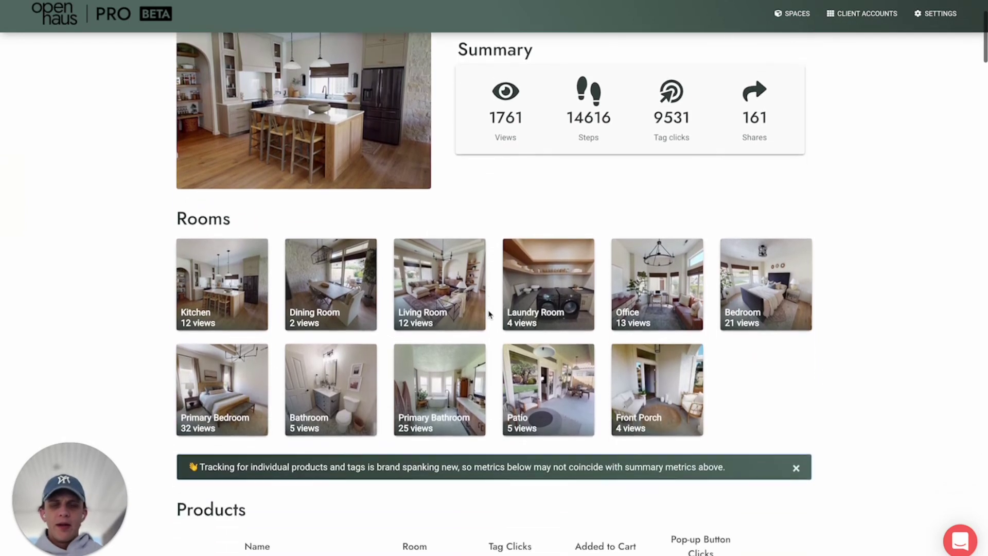
scroll(845, 364, up, 3)
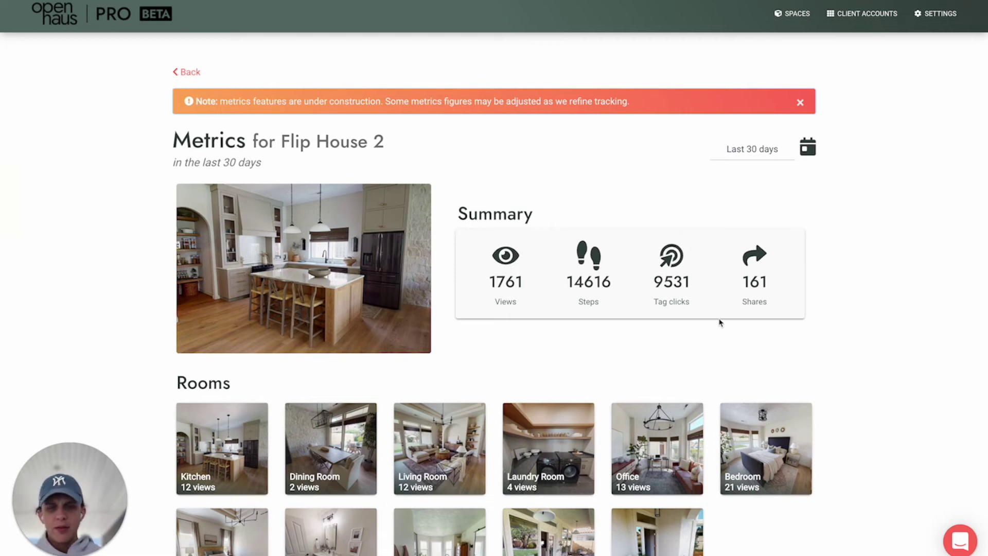
scroll(719, 323, down, 2)
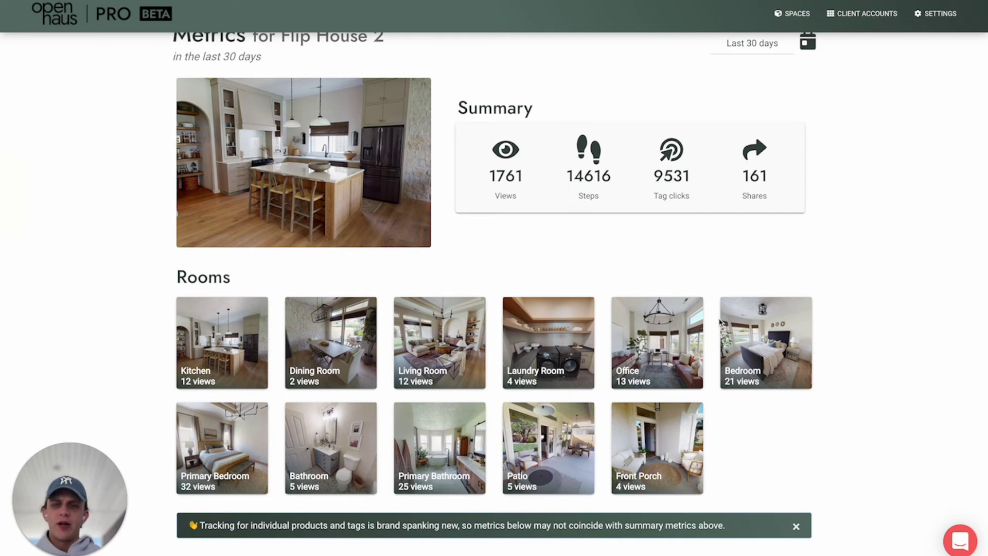
scroll(720, 323, down, 1)
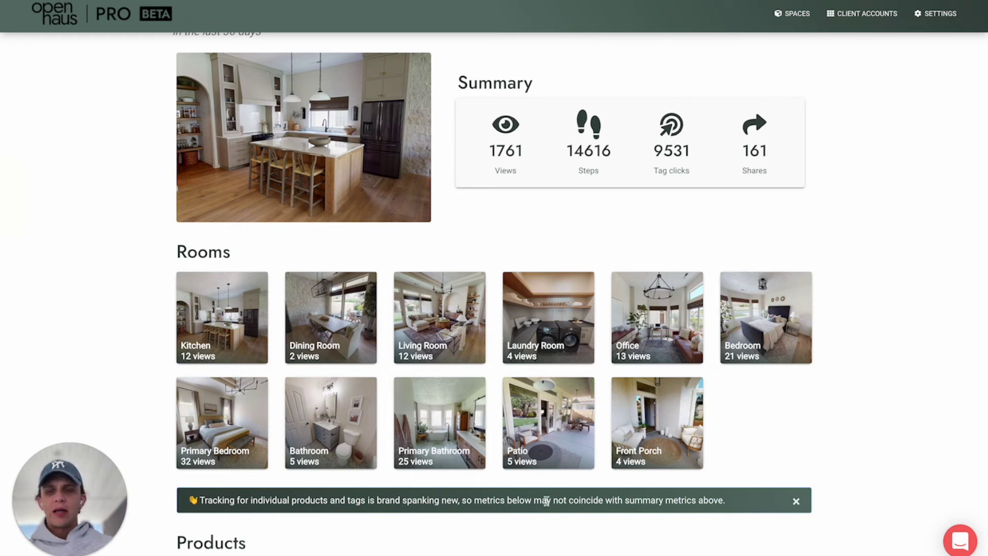
scroll(547, 502, down, 1)
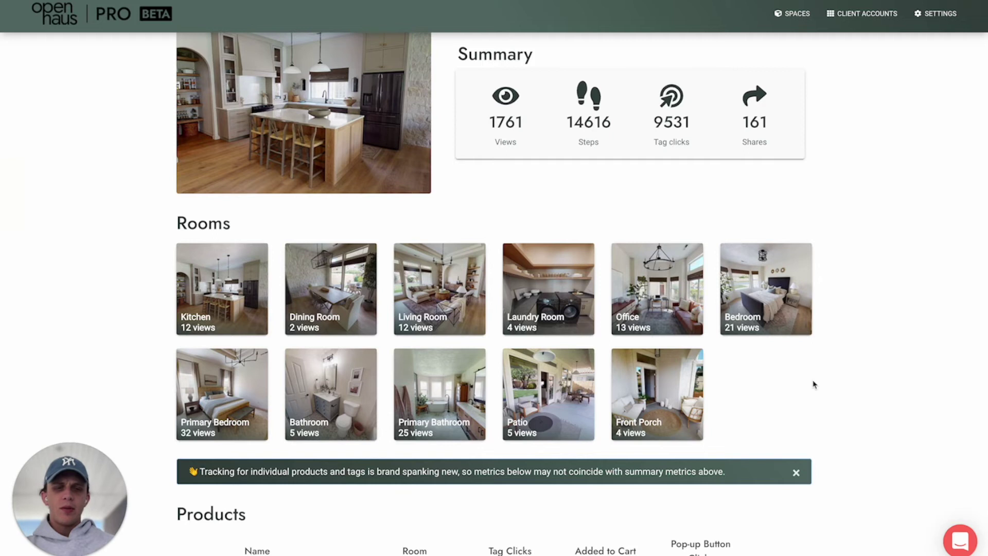
Review the tag clicks, cart additions and pop-up button clicks of Flip House 2's products, and open the Arnold Rug's view.
scroll(814, 384, down, 1)
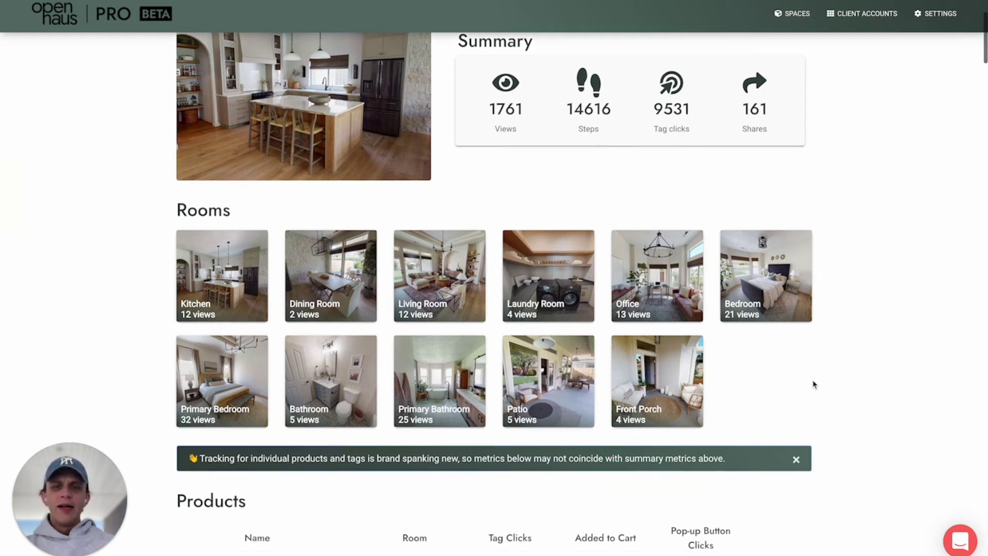
scroll(814, 384, down, 4)
scroll(814, 384, down, 4)
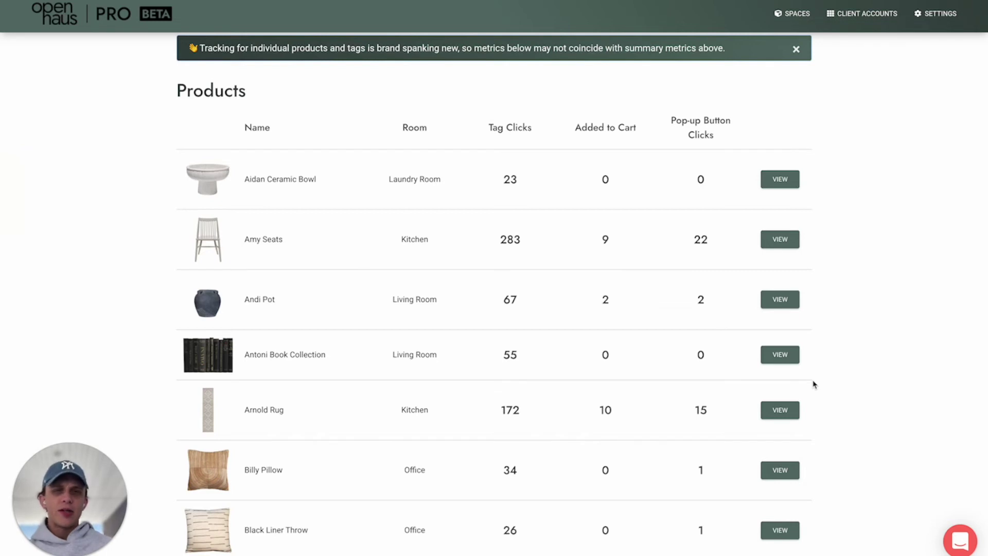
scroll(304, 243, down, 1)
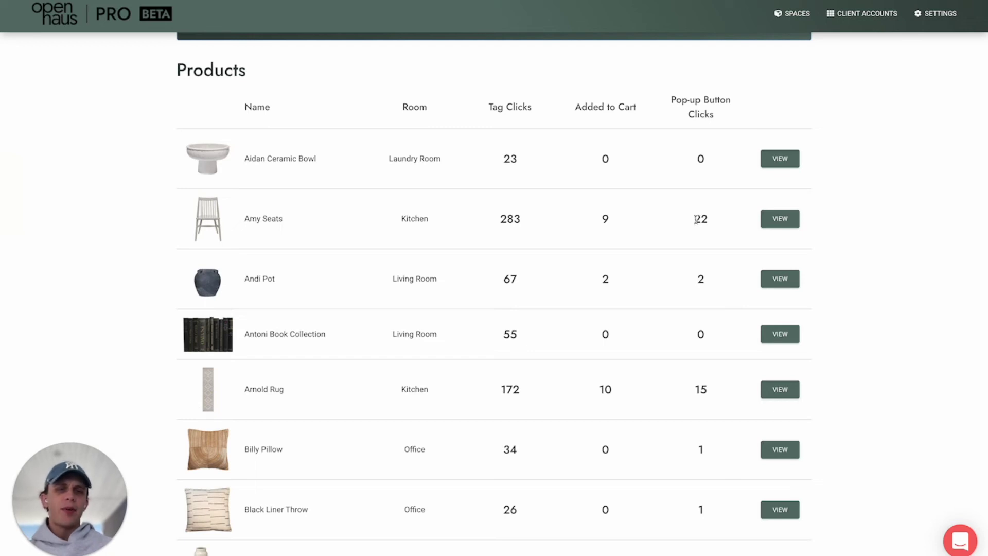
scroll(696, 220, down, 3)
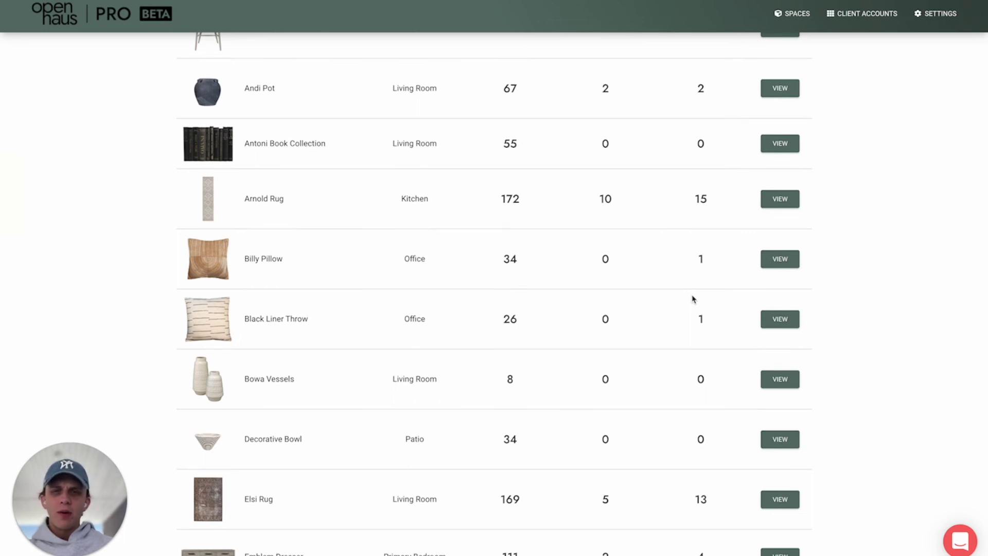
click(781, 202)
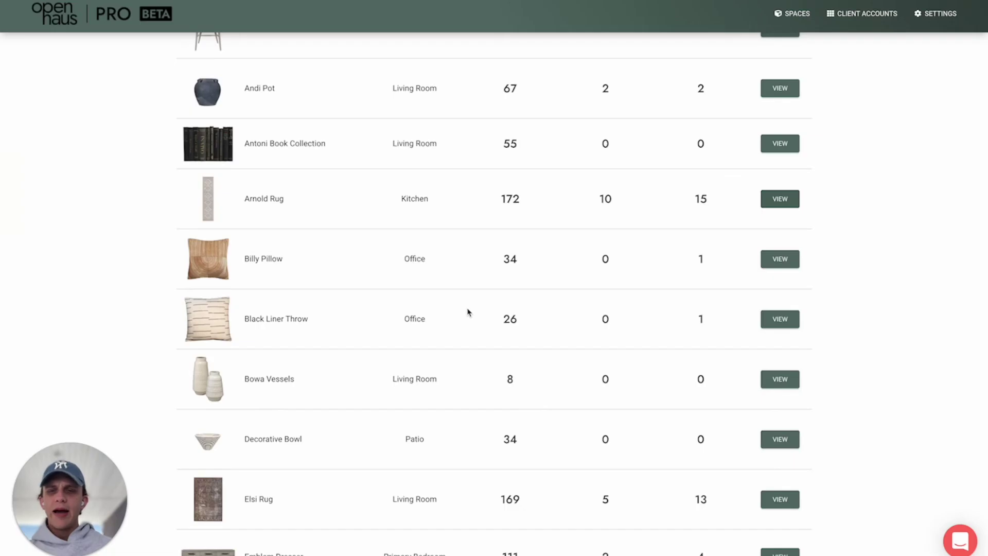
Look through the rest of the listed products and the Bathroom and Front Porch entries in the Tags section.
scroll(468, 312, down, 2)
scroll(468, 312, down, 8)
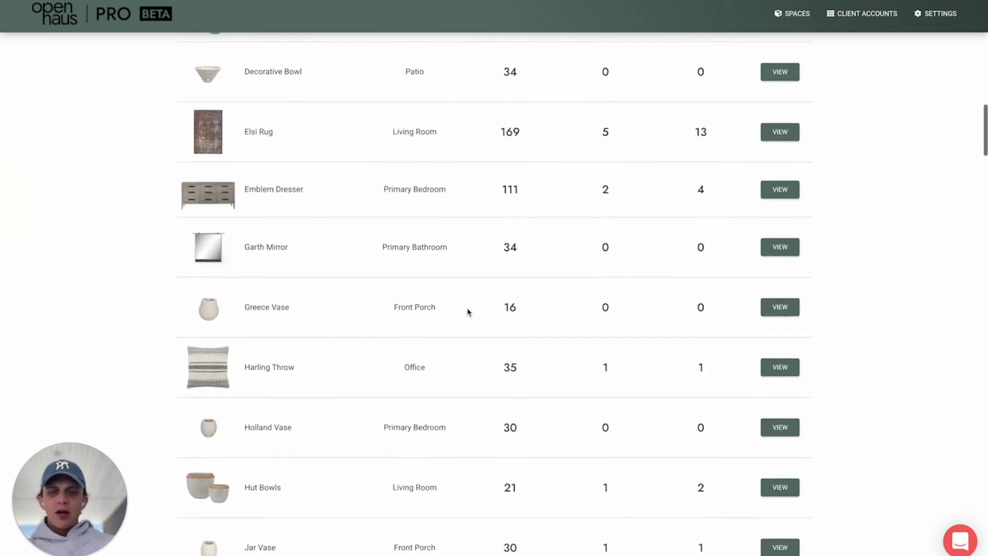
scroll(468, 313, down, 7)
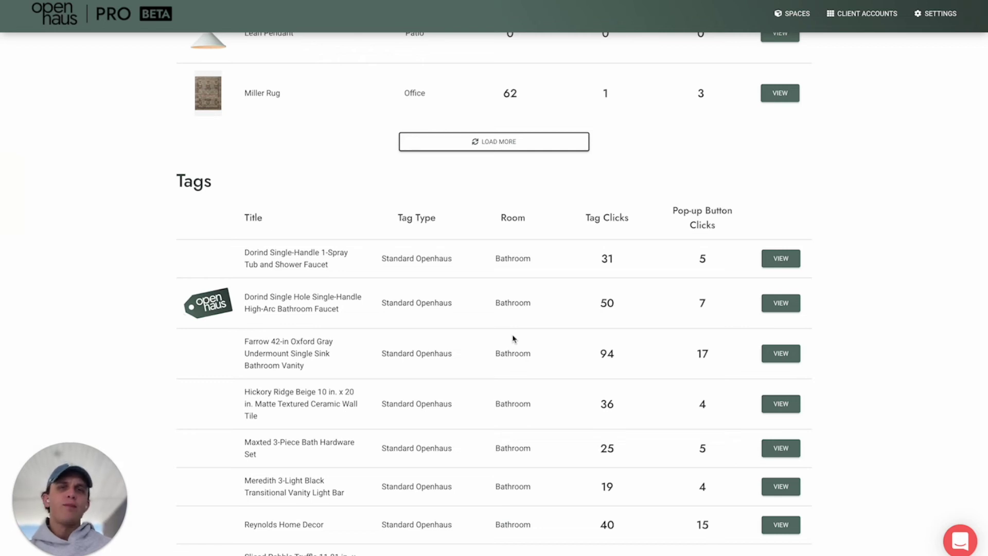
scroll(513, 339, down, 5)
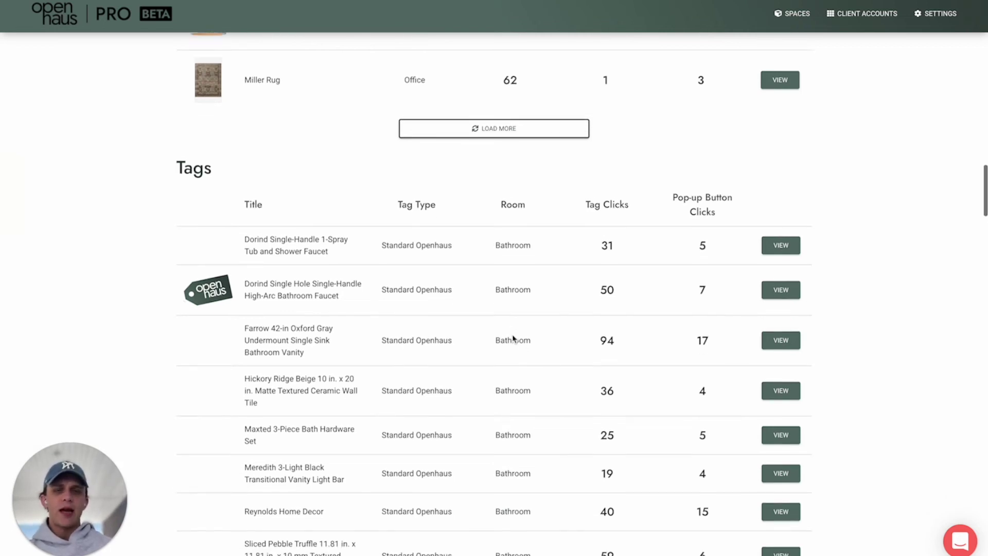
scroll(513, 338, down, 2)
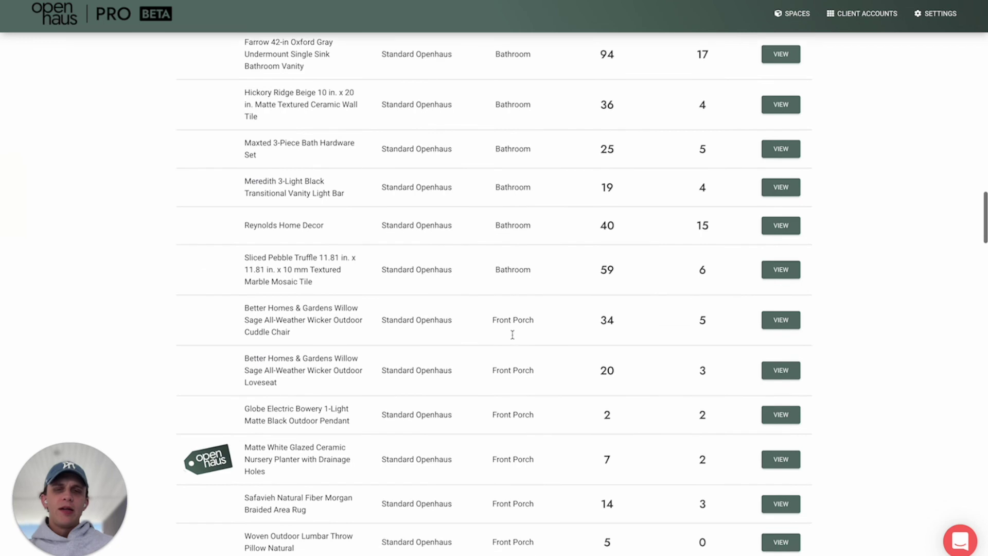
Highlight the Reynolds Home Decor tag's title, its tag clicks and its pop-up button clicks to examine them.
drag(248, 224, 331, 223)
click(335, 225)
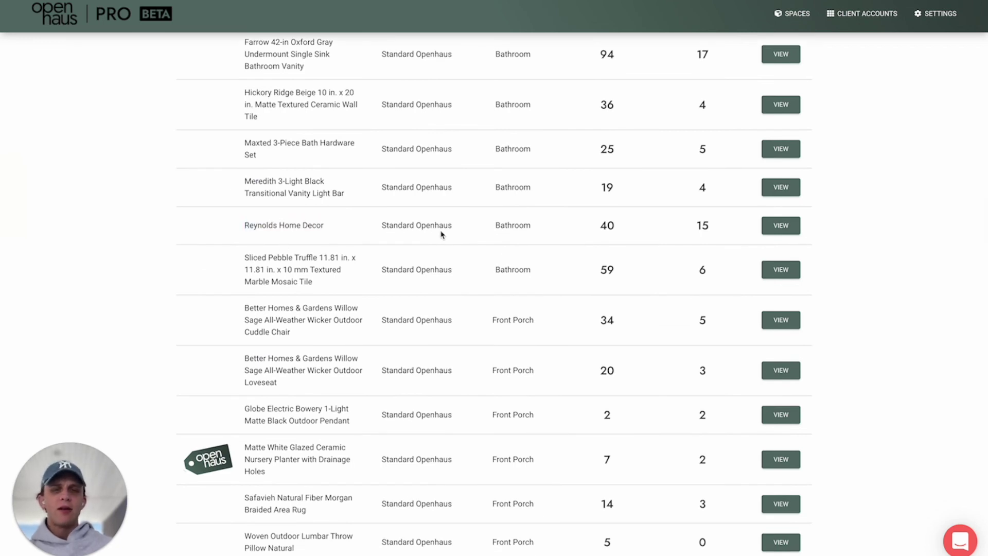
drag(596, 227, 621, 226)
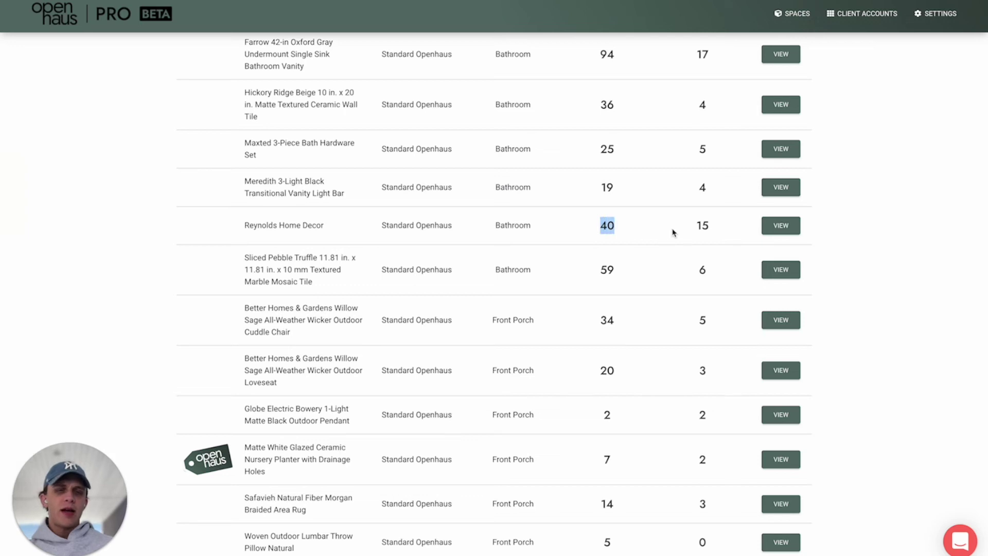
drag(696, 226, 701, 227)
Look through the remaining tags, return to the summary, and examine Flip House 2's steps figure for the last 7 days.
scroll(697, 227, up, 5)
scroll(697, 227, down, 15)
scroll(697, 227, down, 5)
scroll(697, 227, up, 20)
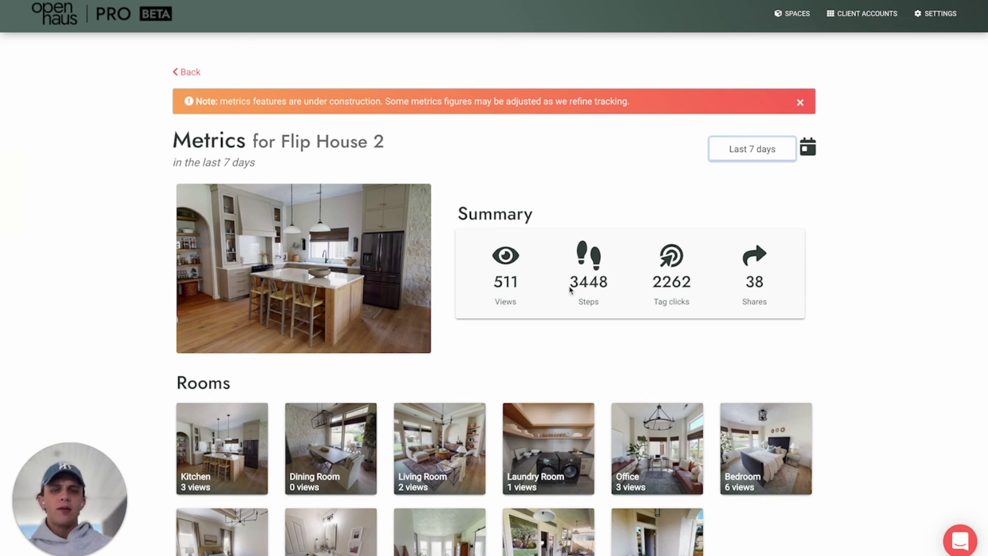
drag(569, 282, 593, 285)
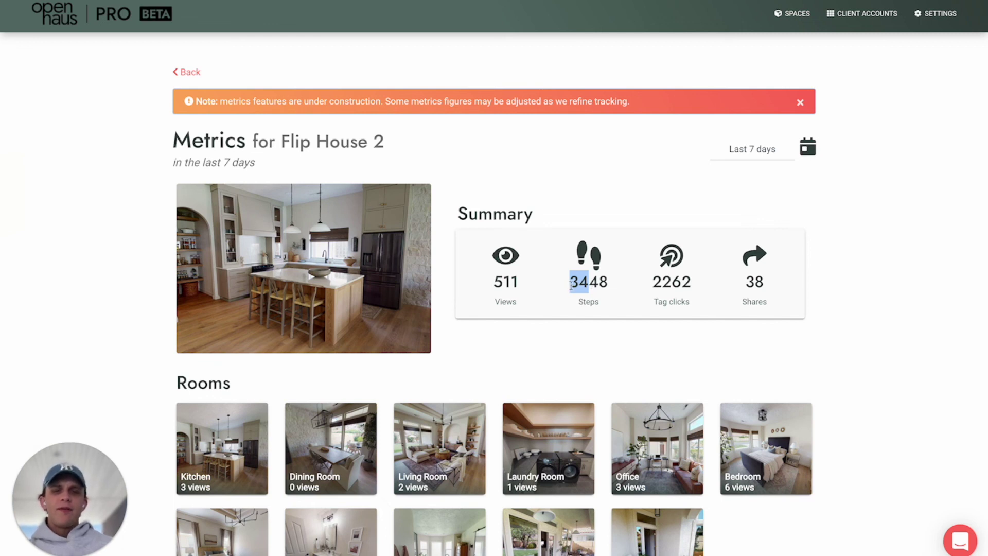
click(570, 288)
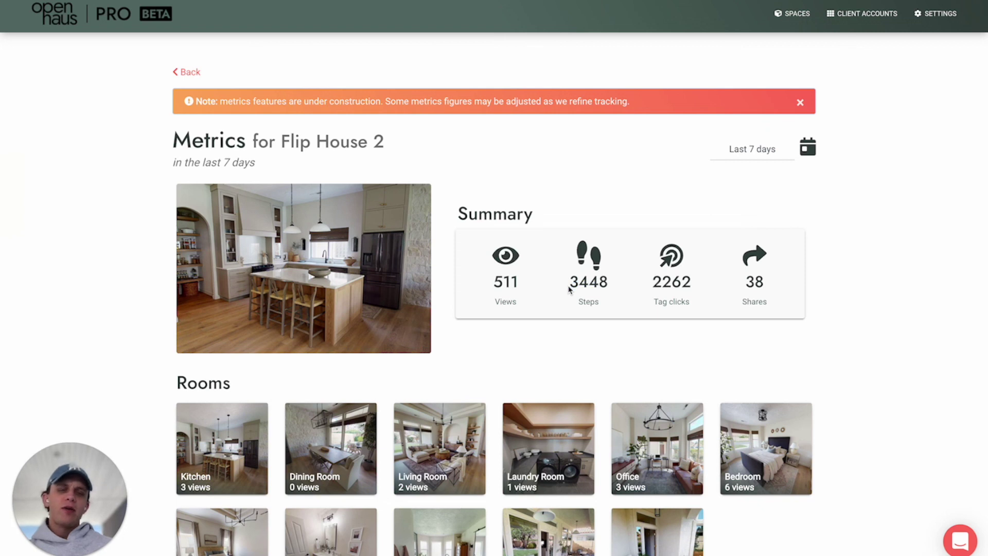